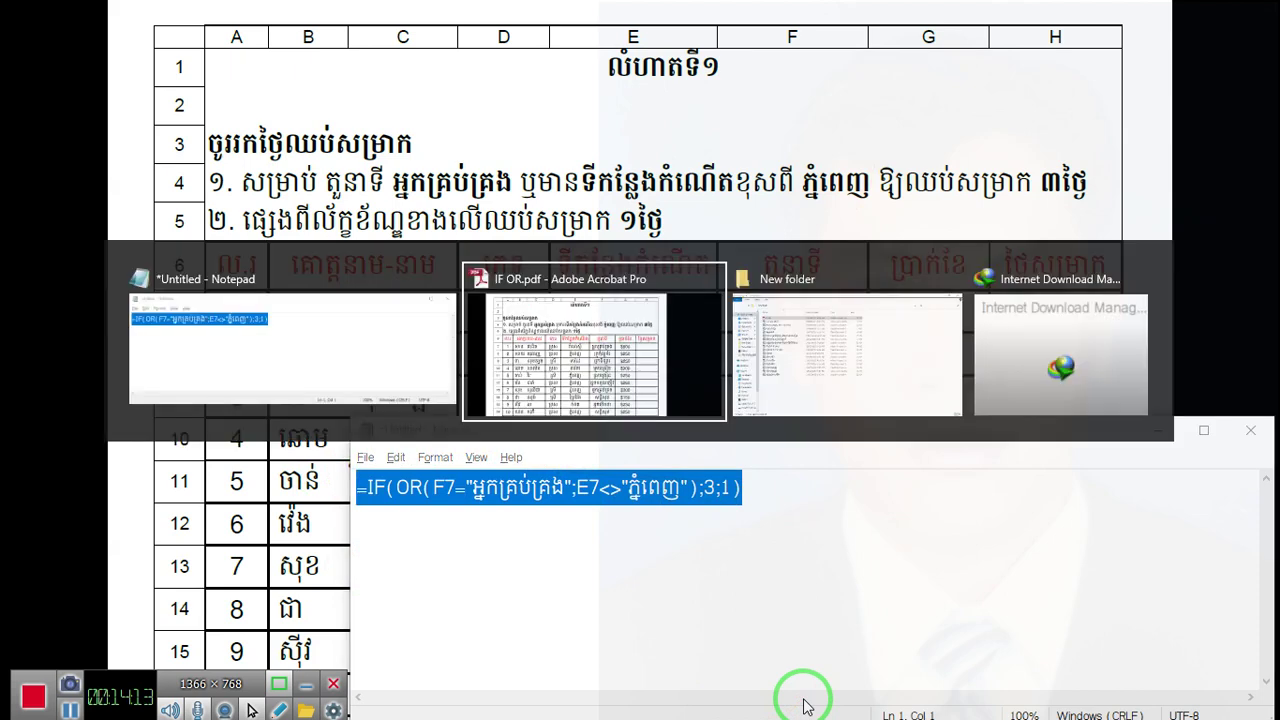
# Switch to the New folder window, open the spreadsheet "លំហាត់ IF OR AND" in OpenOffice Calc and show its IF OR sheet.
pyautogui.hotkey('alt', 'Tab')
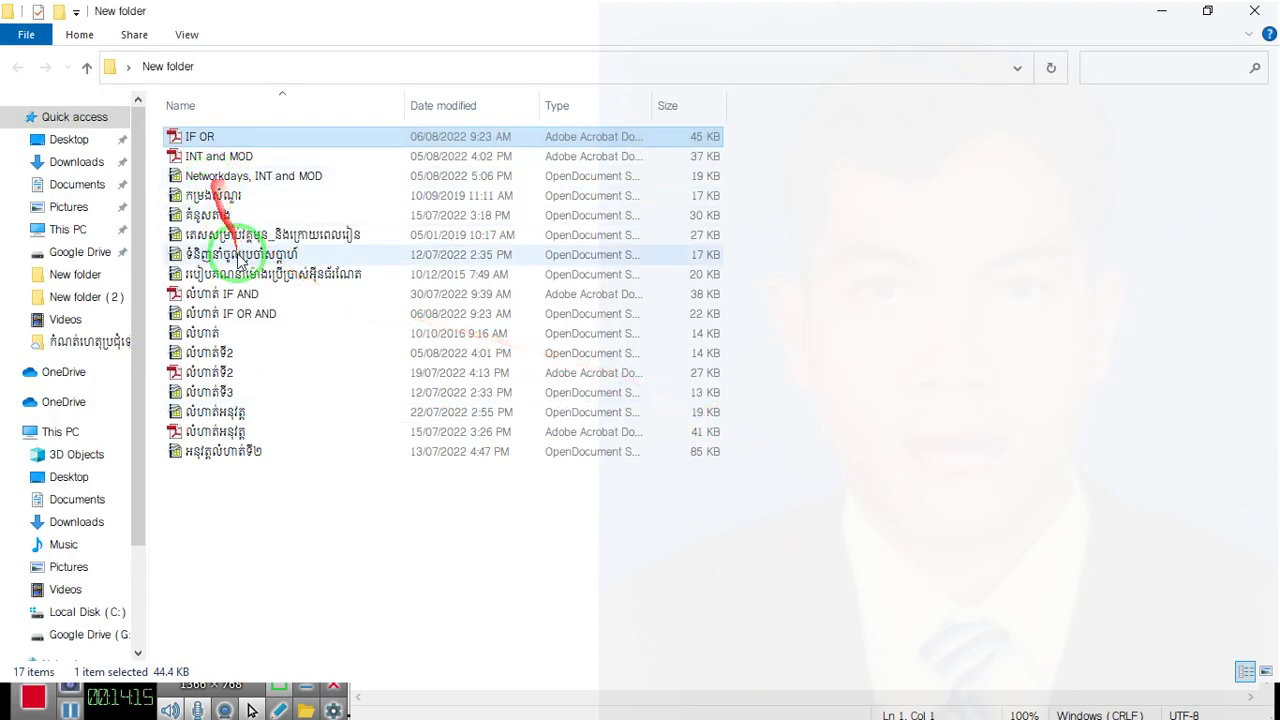
pyautogui.doubleClick(252, 315)
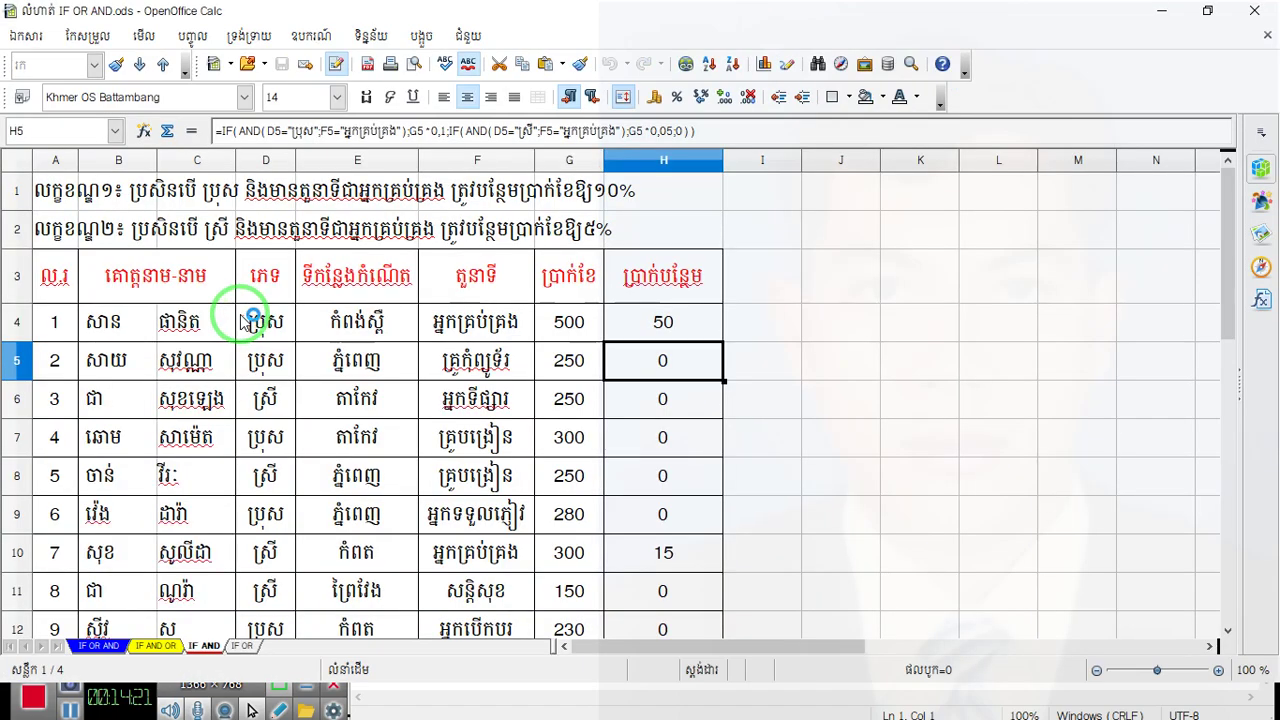
pyautogui.click(243, 645)
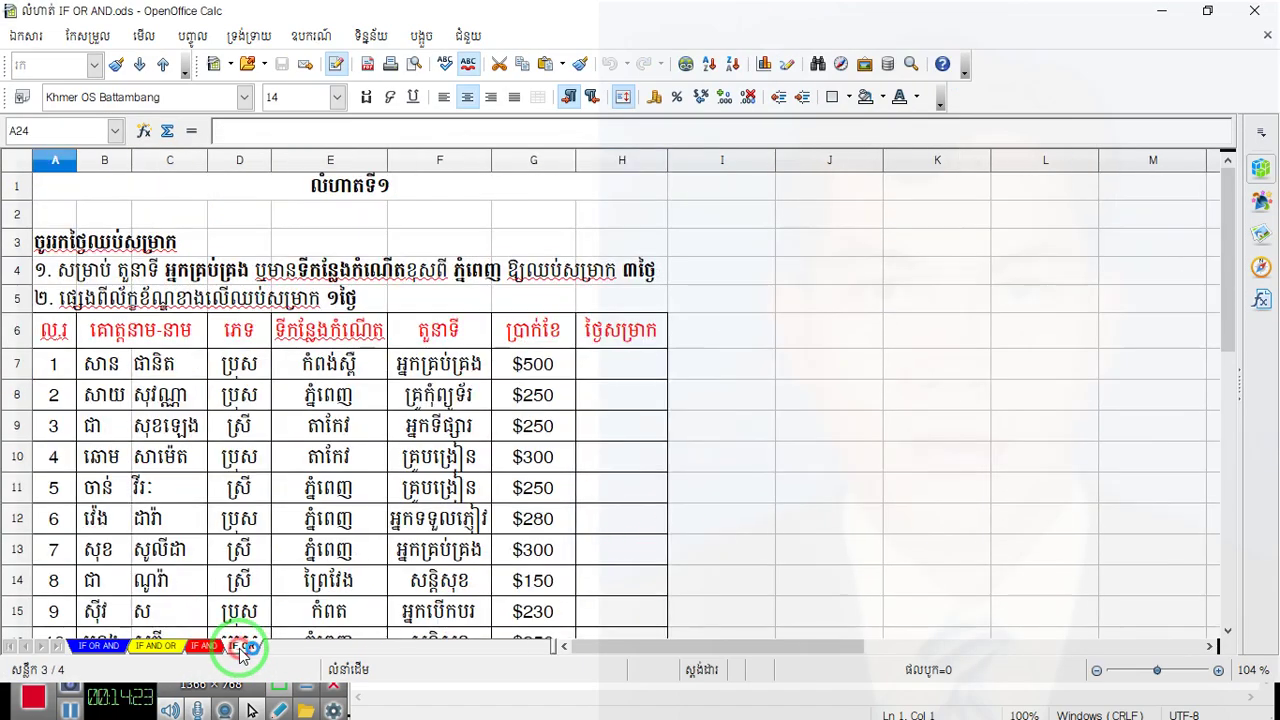
# Enter the formula =IF(OR(F7="អ្នកគ្រប់គ្រង";E7<>"ភ្នំពេញ");3;1) in cell H7.
pyautogui.doubleClick(613, 352)
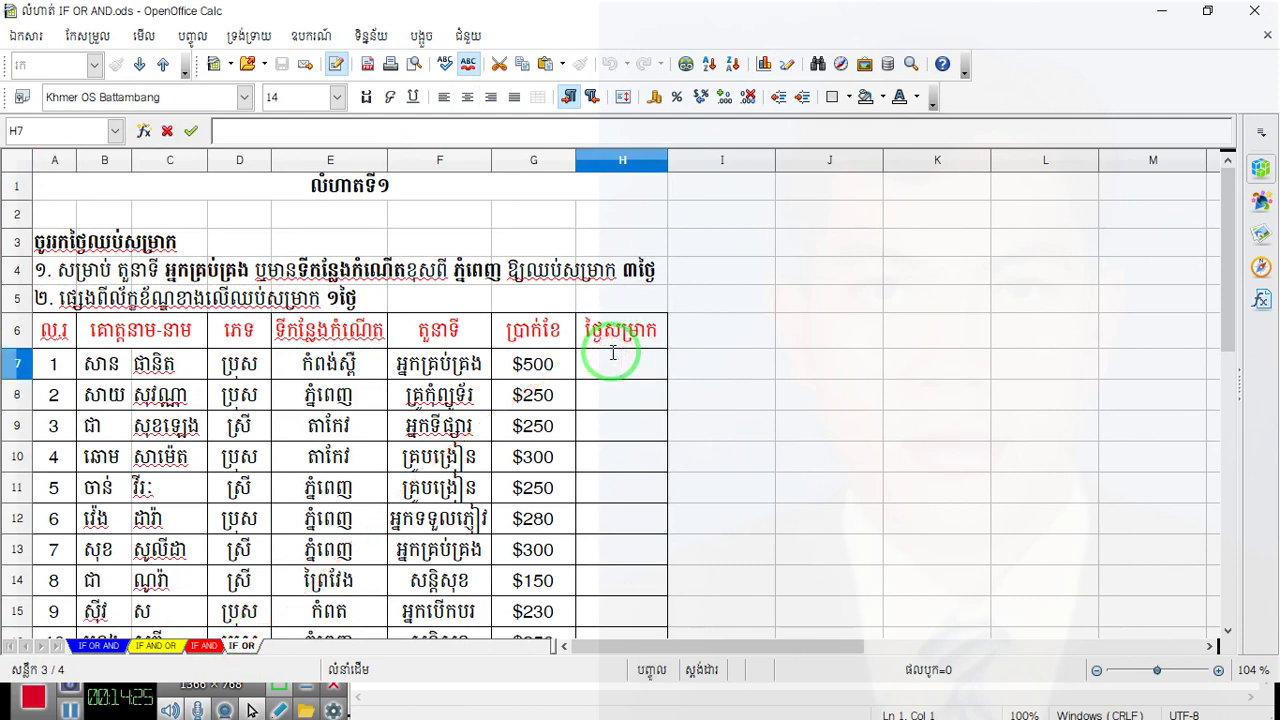
pyautogui.write('=IF(OR(F7="អ្នកគ្រប់គ្រង",E7<>"ភ្នំពេញ"),3,1)')
pyautogui.press('Return')
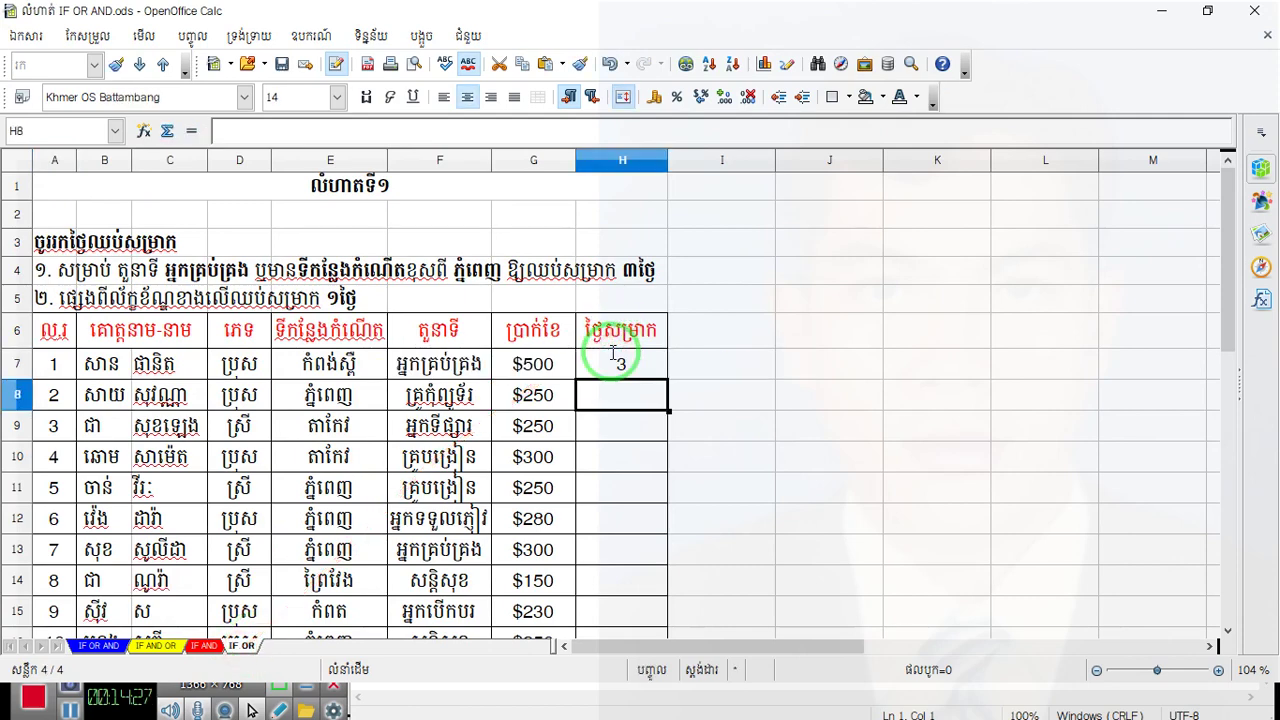
# Check H7's formula against the role in F7 and birthplace in E7, and fill it down through H21.
pyautogui.click(598, 365)
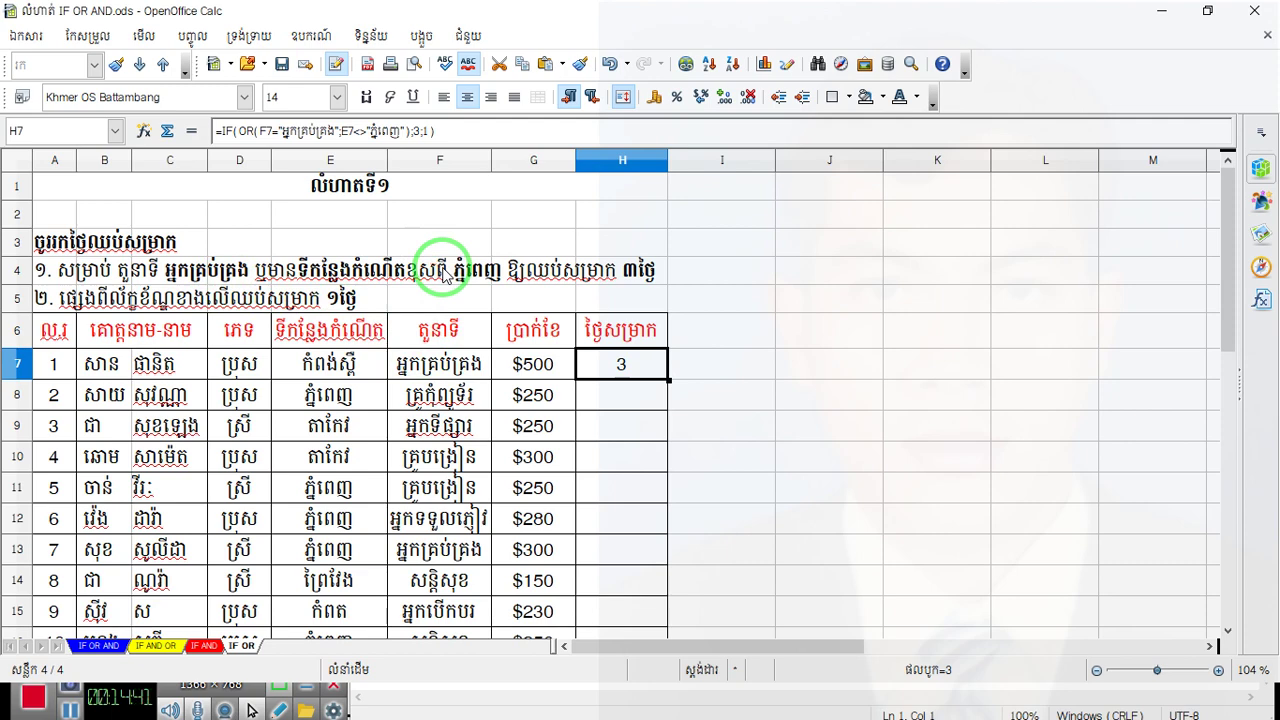
pyautogui.click(438, 365)
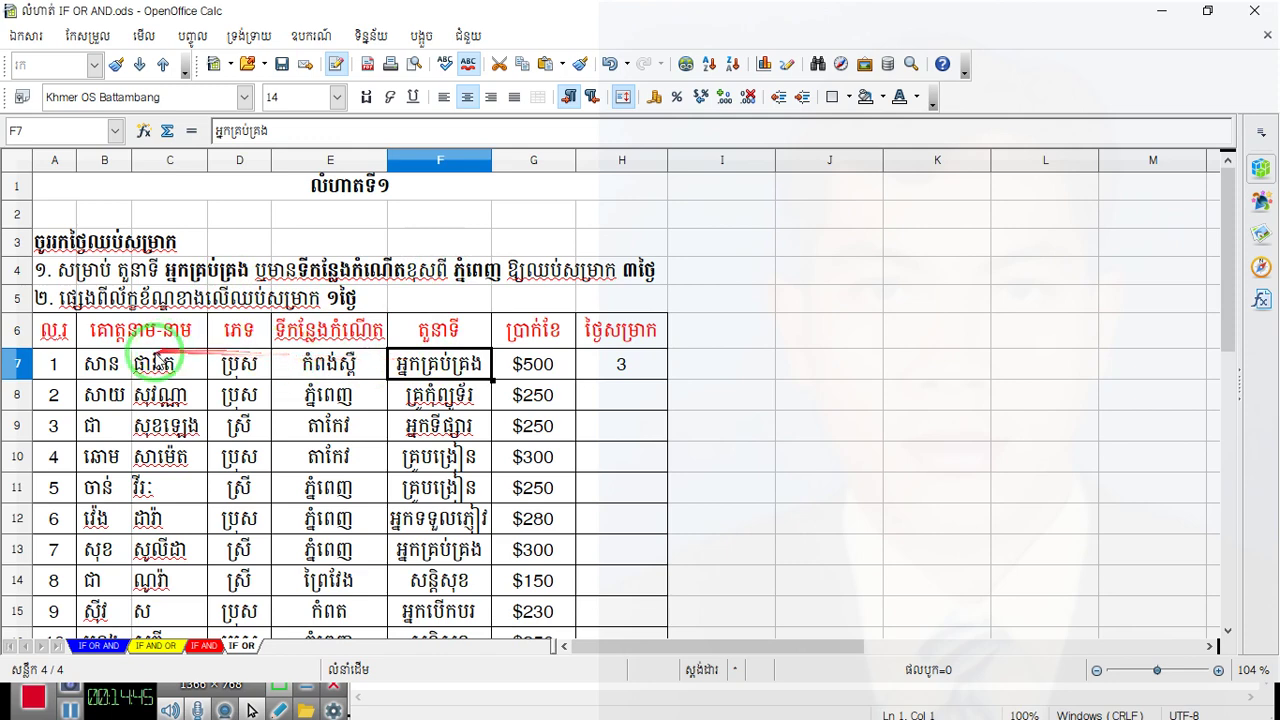
pyautogui.click(320, 365)
pyautogui.click(420, 365)
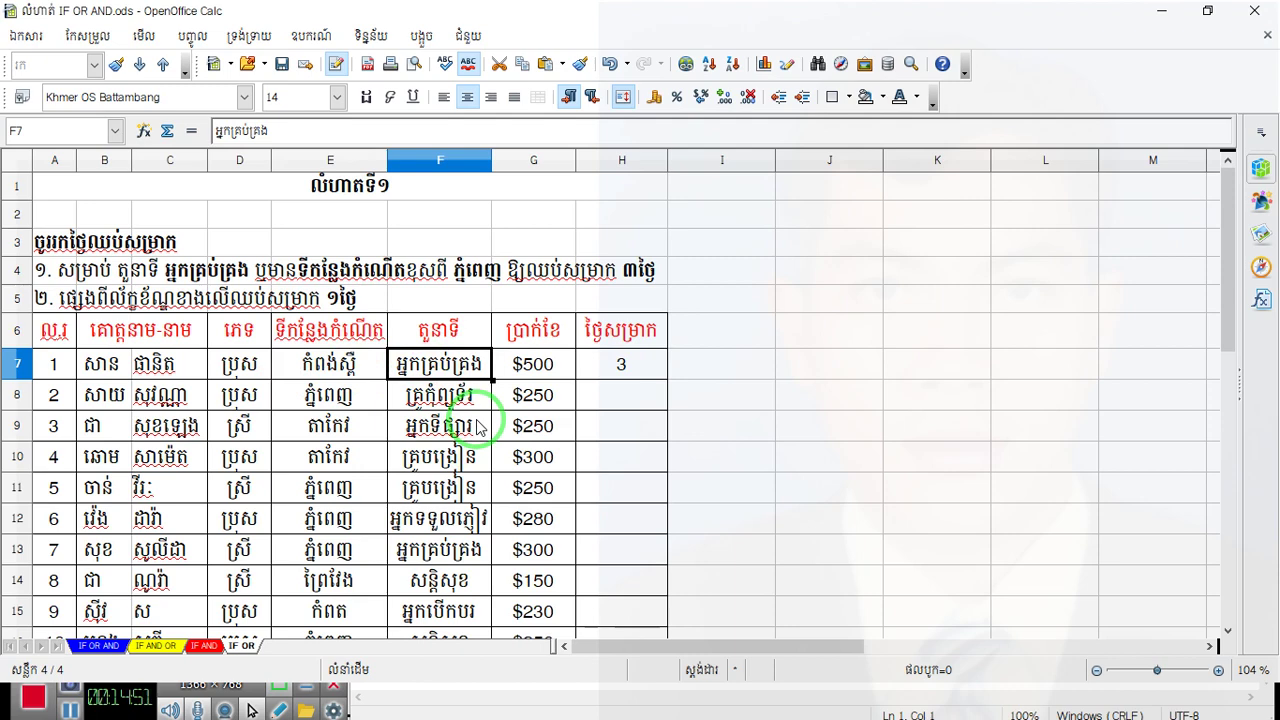
pyautogui.click(620, 372)
pyautogui.moveTo(667, 379); pyautogui.dragTo(717, 266)
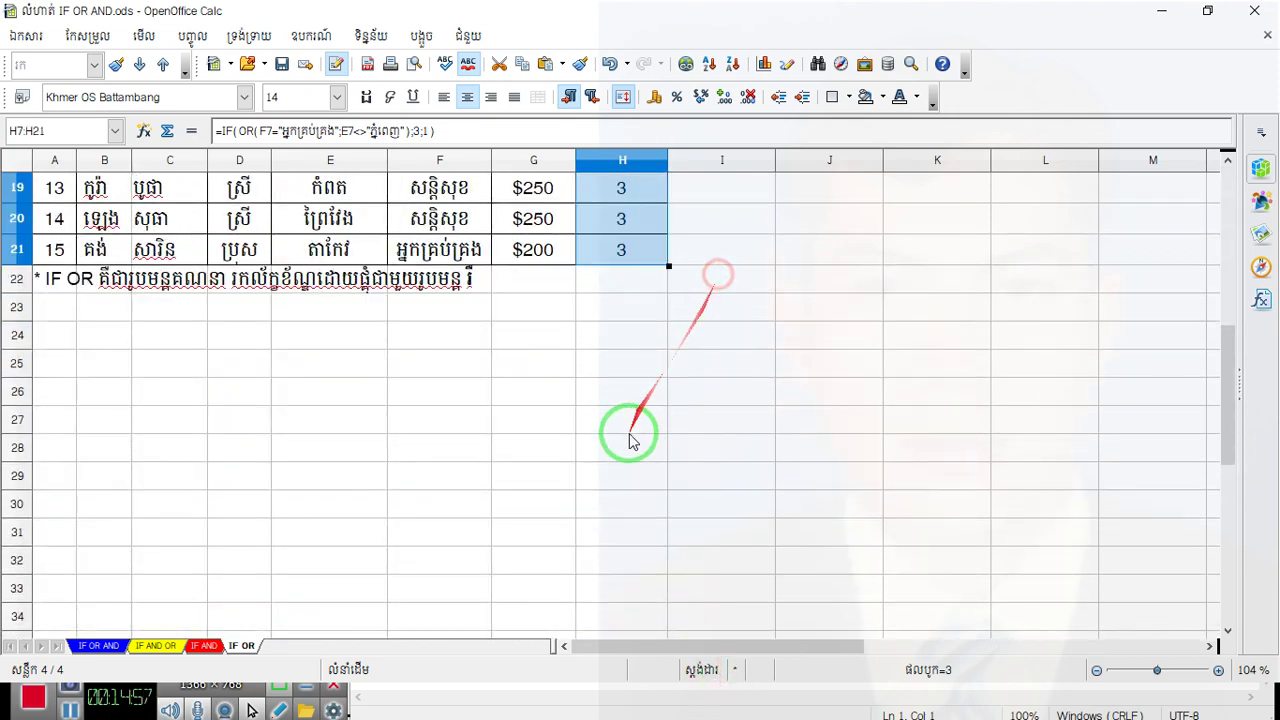
# Examine row 8's result in H8 by comparing its role in F8 and birthplace in E8 with the conditions in rows 4 and 5.
pyautogui.scroll(6, 628, 432)
pyautogui.click(604, 400)
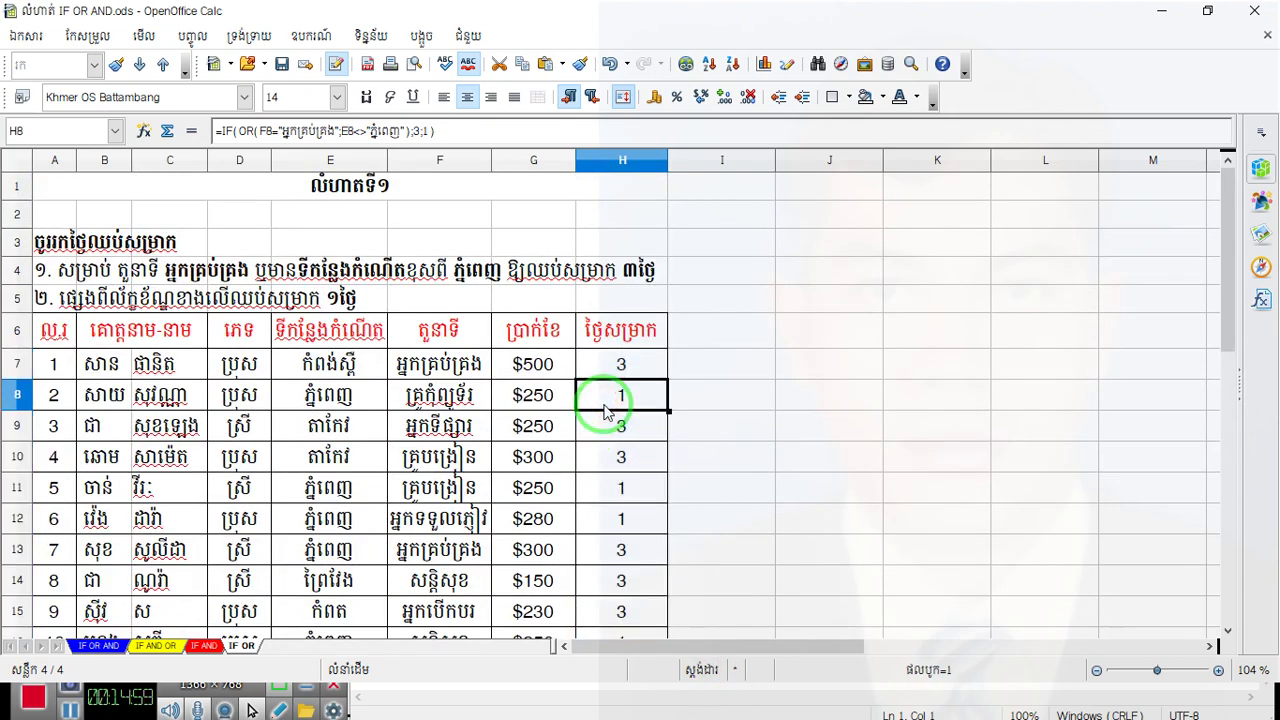
pyautogui.moveTo(640, 398)
pyautogui.mouseDown()
pyautogui.moveTo(650, 402)
pyautogui.moveTo(462, 398)
pyautogui.mouseUp()
pyautogui.click(462, 398)
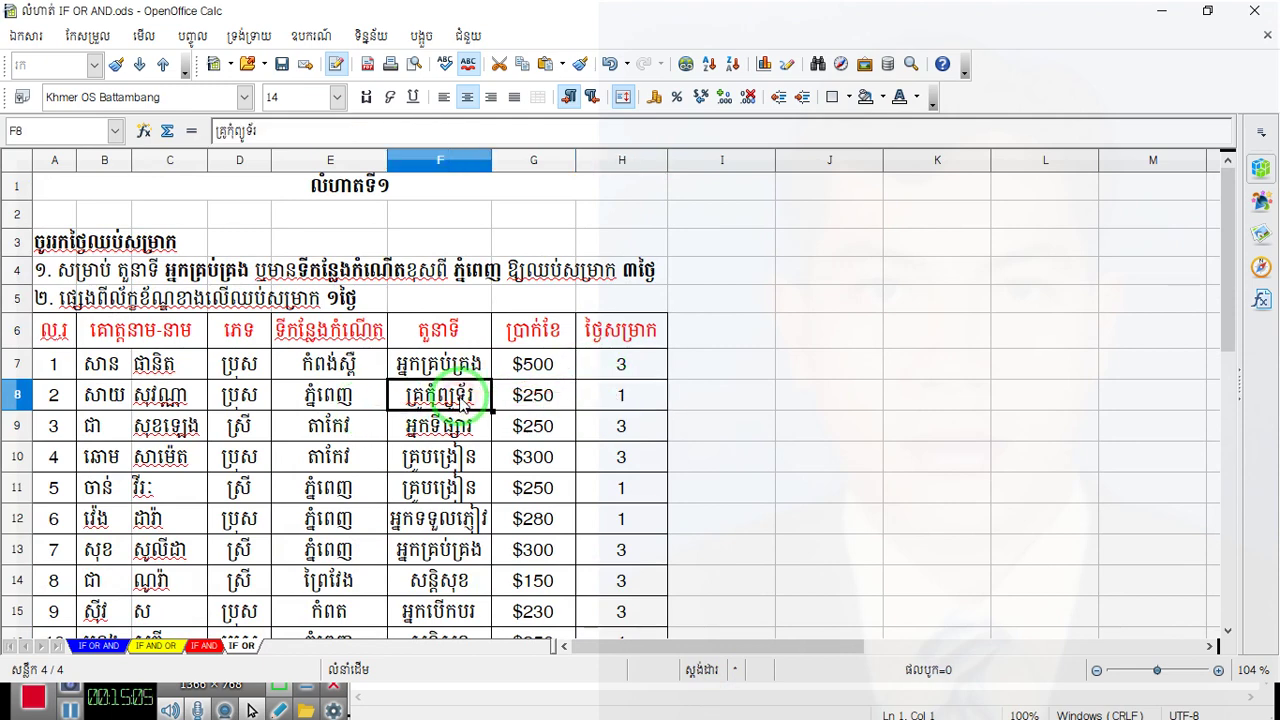
pyautogui.moveTo(450, 398)
pyautogui.mouseDown()
pyautogui.moveTo(276, 262)
pyautogui.moveTo(178, 224)
pyautogui.mouseUp()
pyautogui.moveTo(157, 283); pyautogui.dragTo(450, 400)
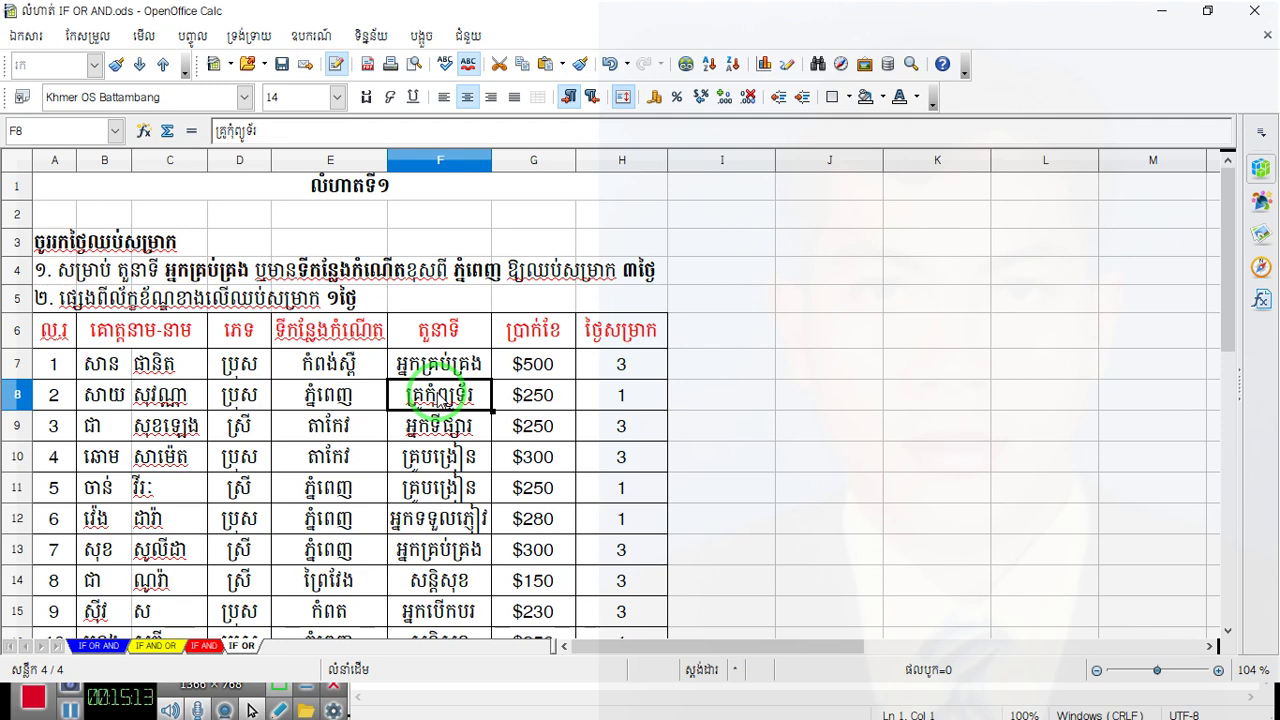
pyautogui.click(333, 403)
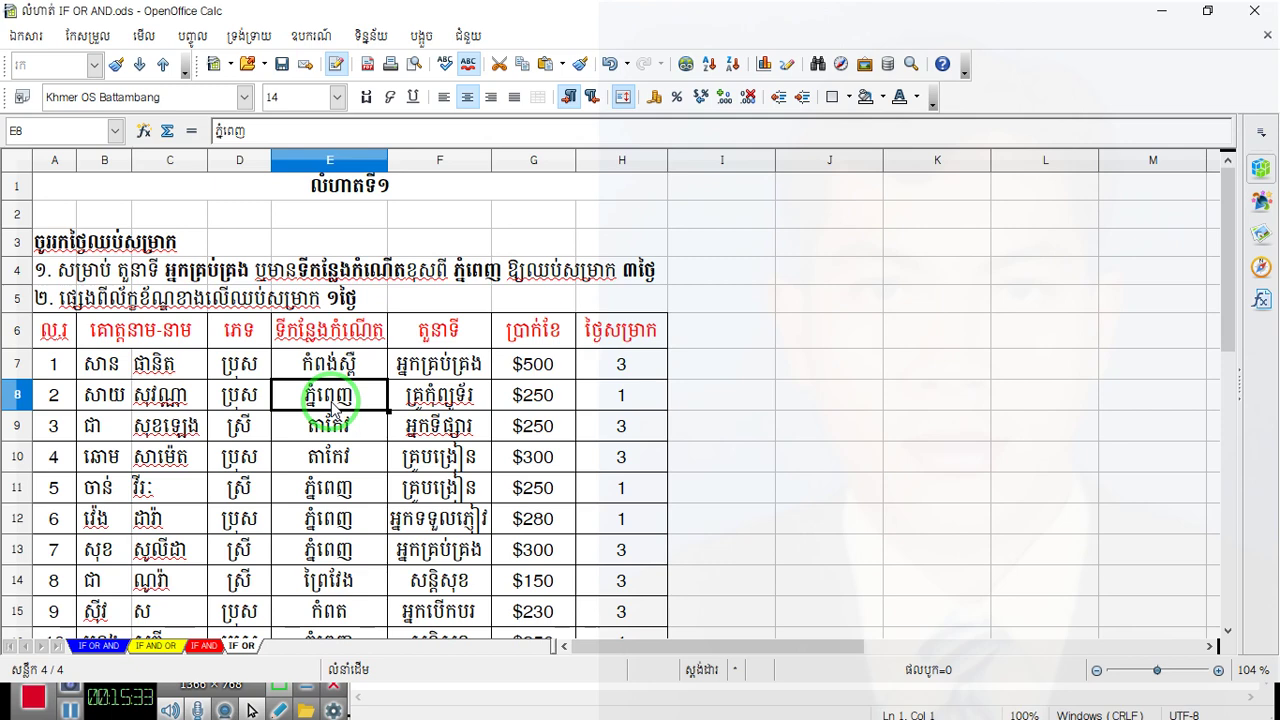
pyautogui.click(442, 402)
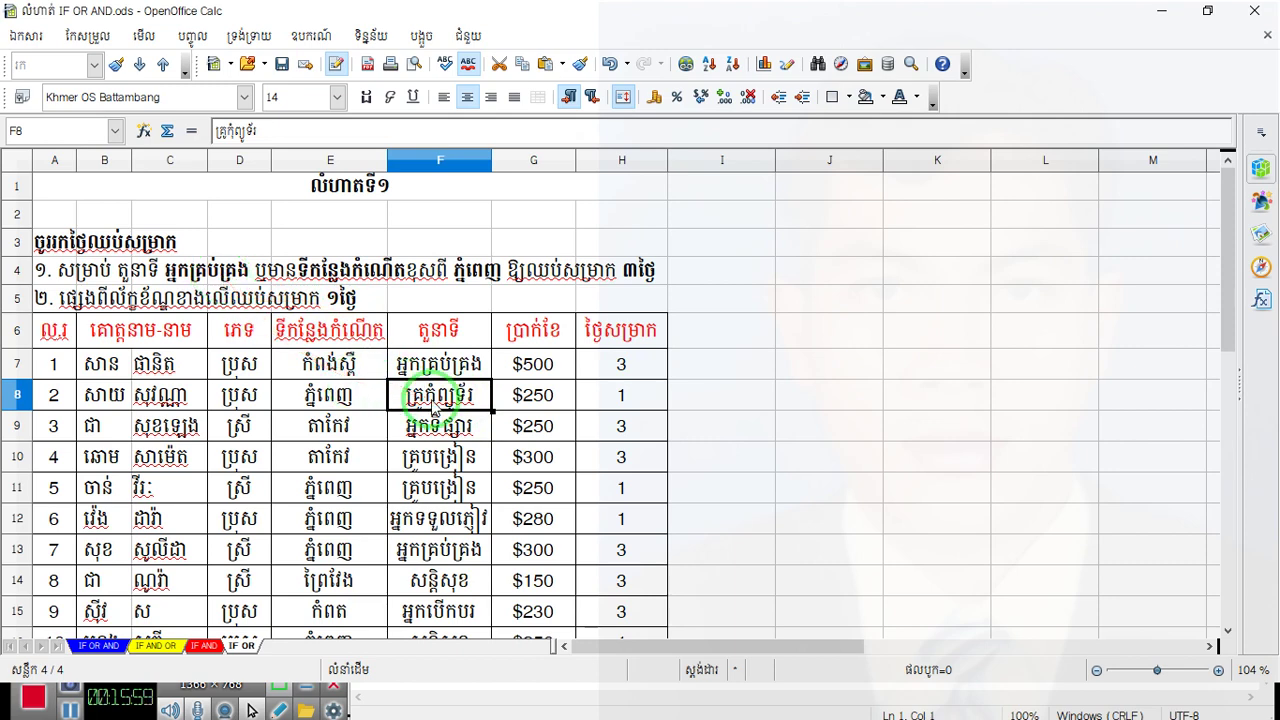
pyautogui.click(330, 400)
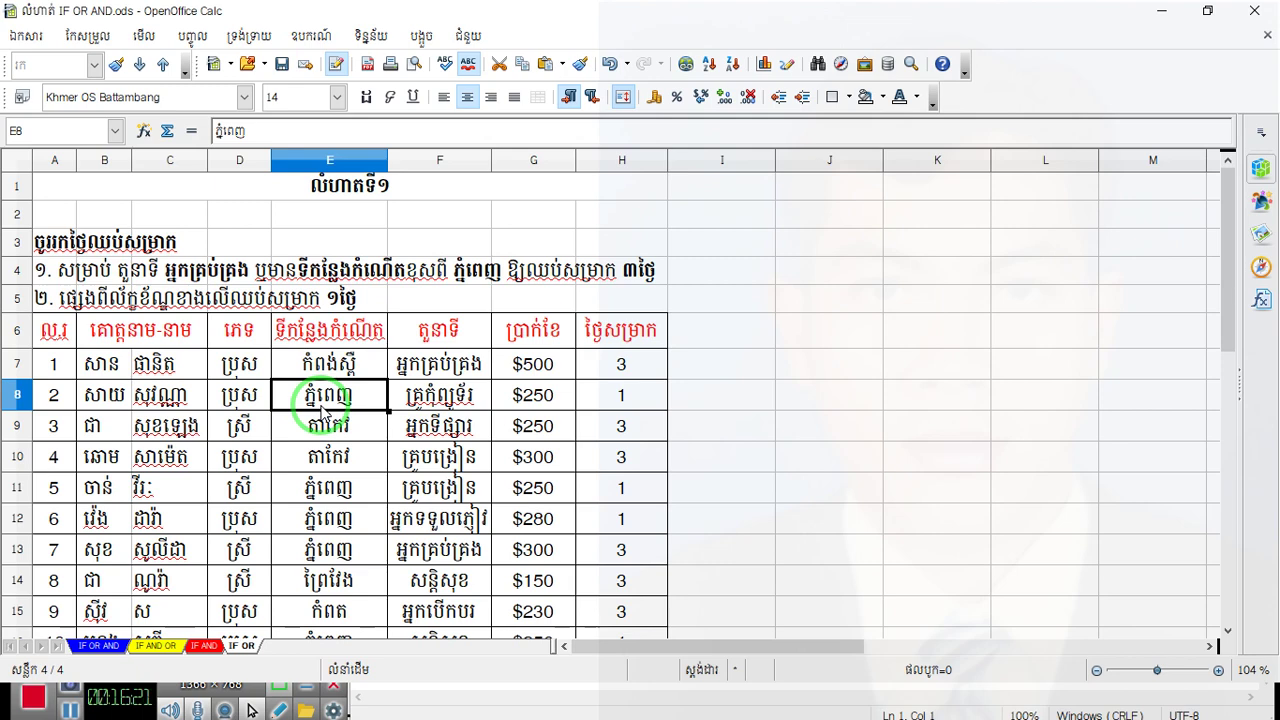
pyautogui.click(425, 362)
pyautogui.click(430, 395)
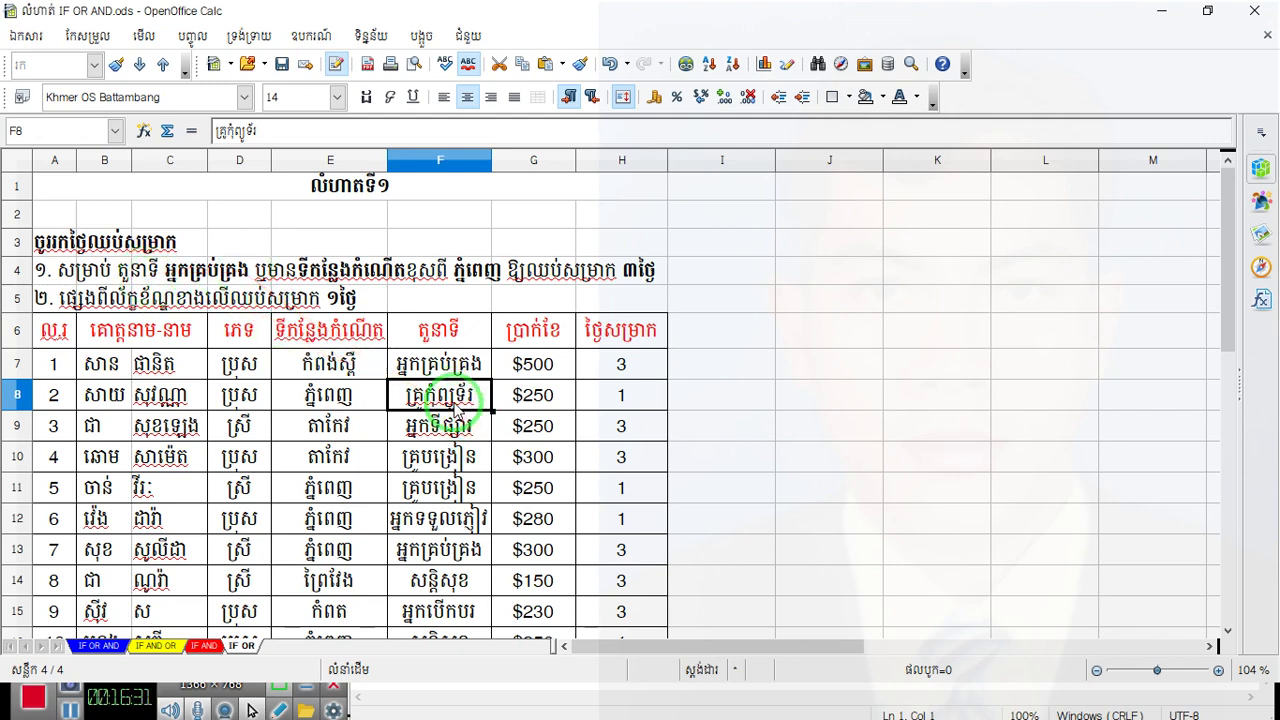
pyautogui.click(296, 400)
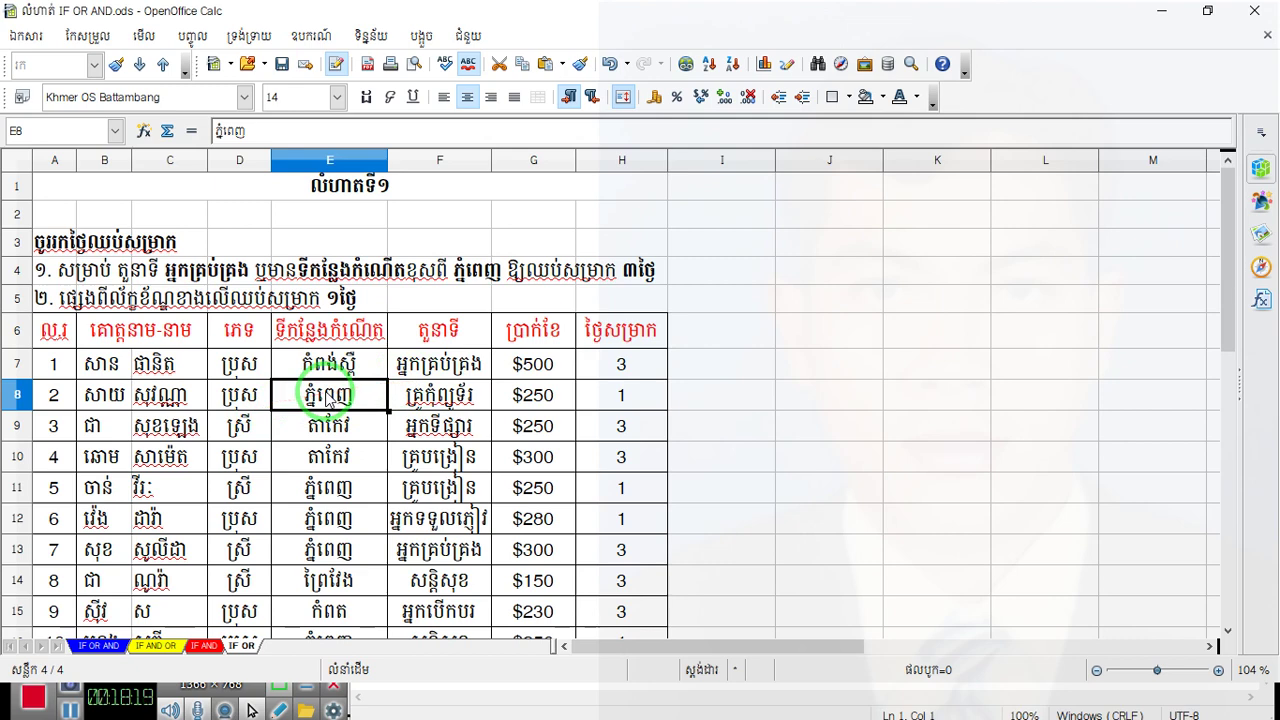
pyautogui.click(445, 394)
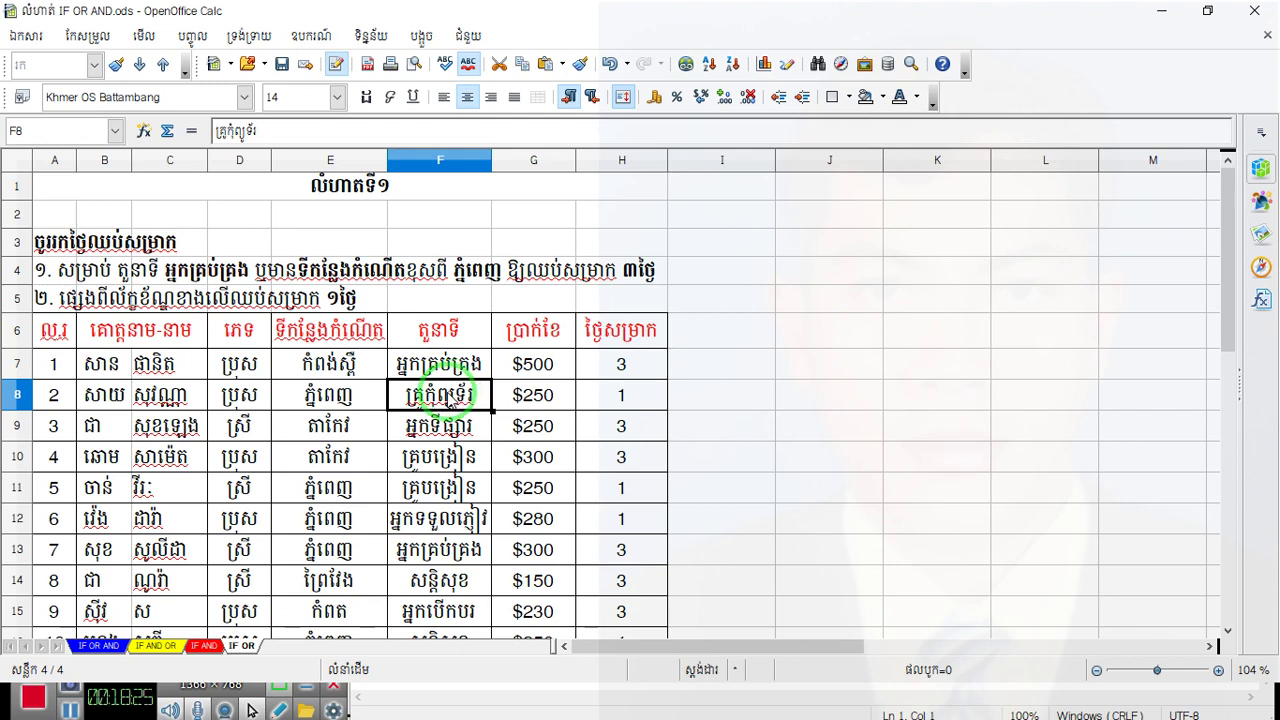
pyautogui.click(352, 403)
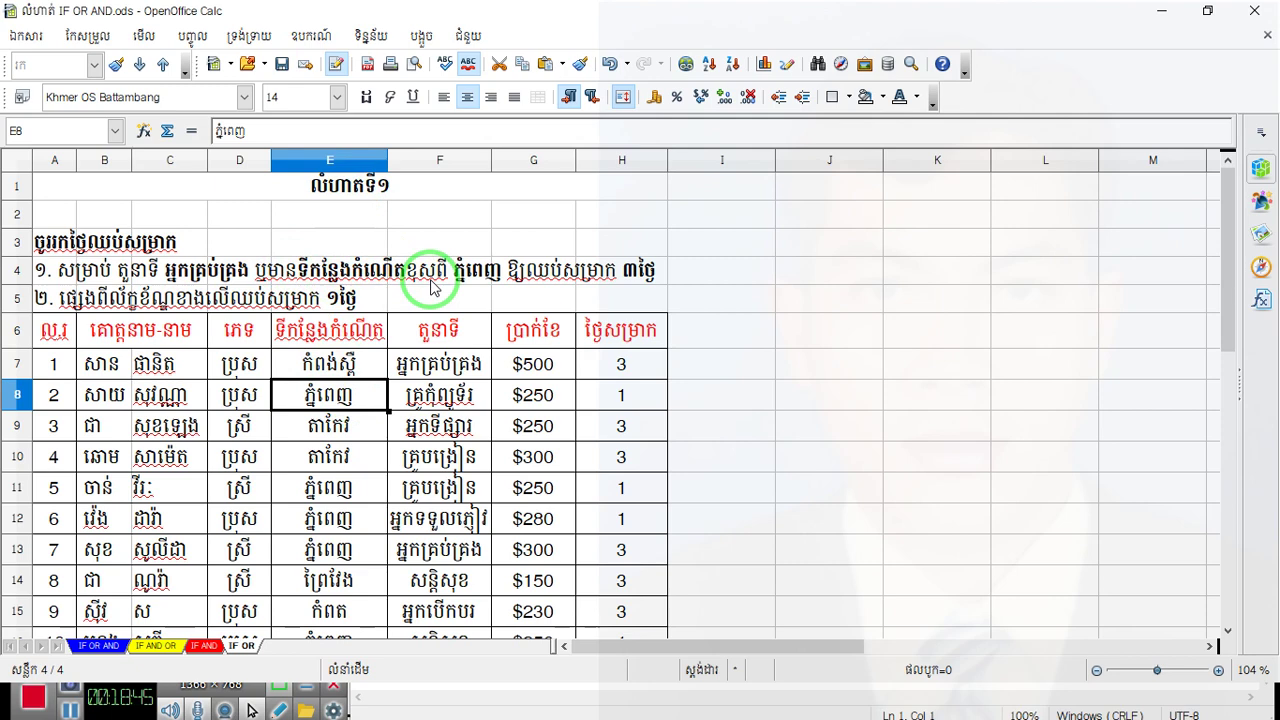
pyautogui.click(440, 400)
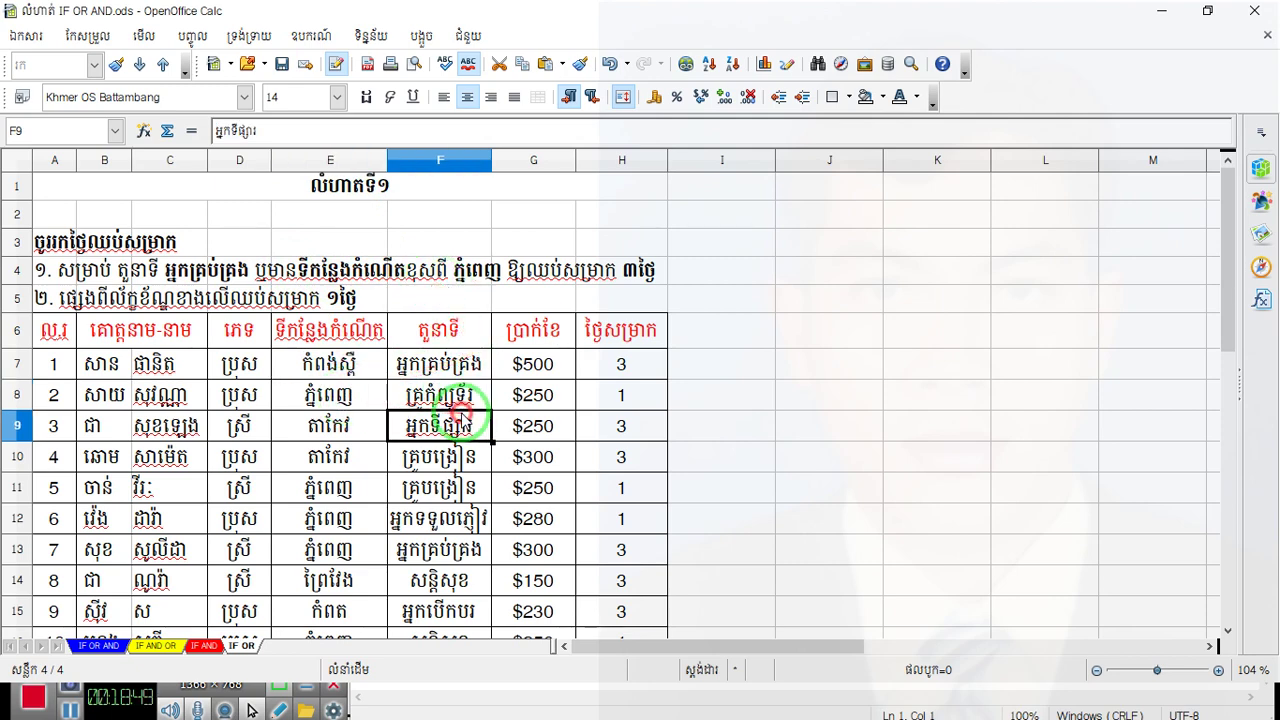
pyautogui.click(297, 396)
pyautogui.click(452, 390)
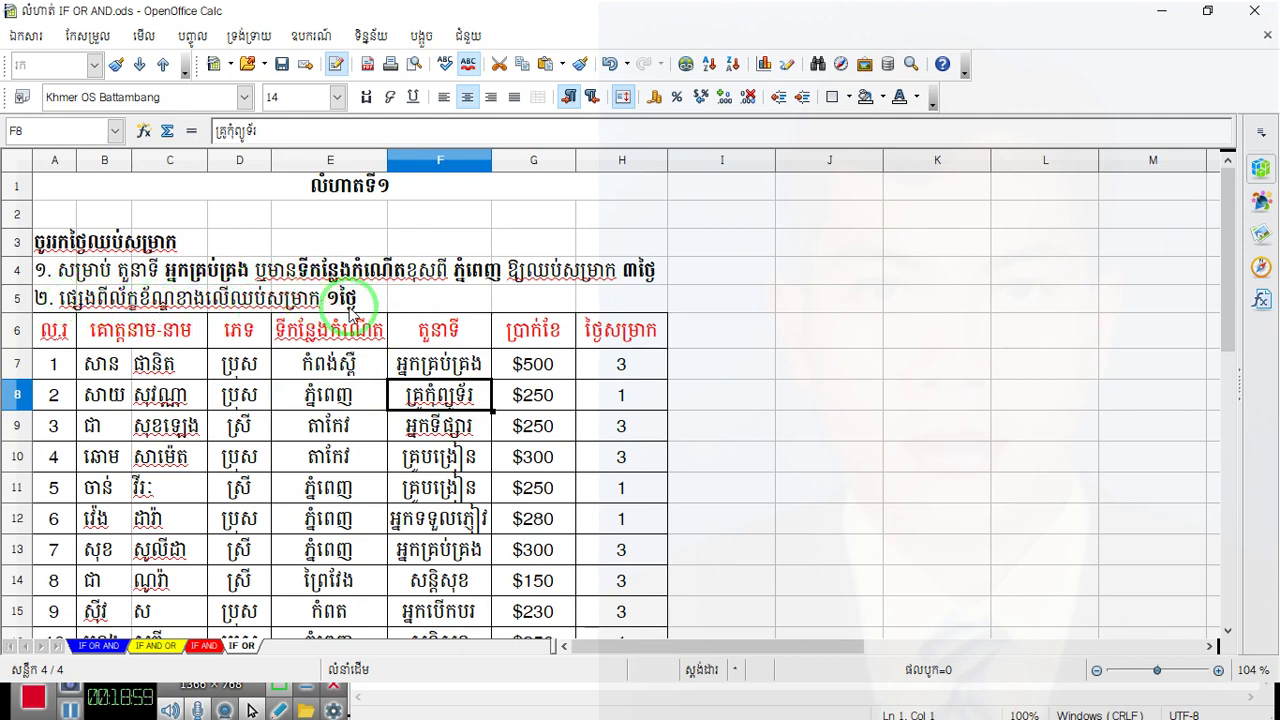
# Examine the results in H9 and H10 against the role and birthplace of rows 9 and 10 and the stated conditions.
pyautogui.click(436, 424)
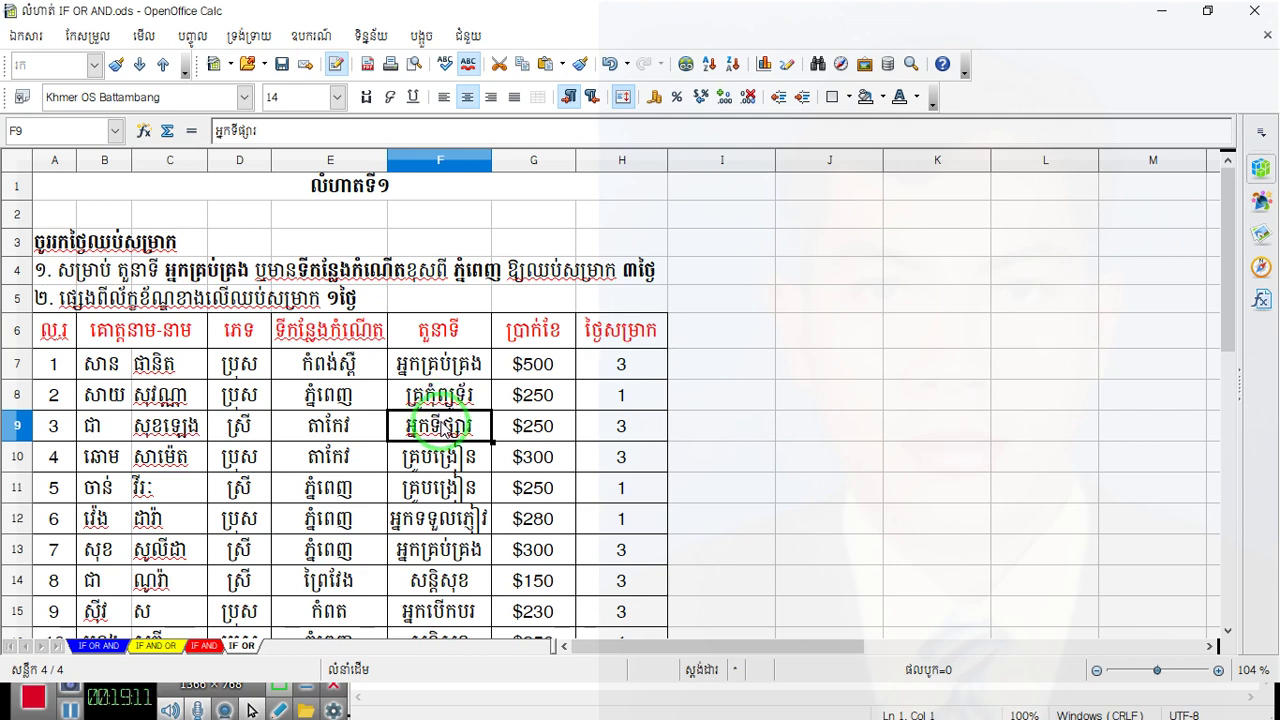
pyautogui.click(337, 432)
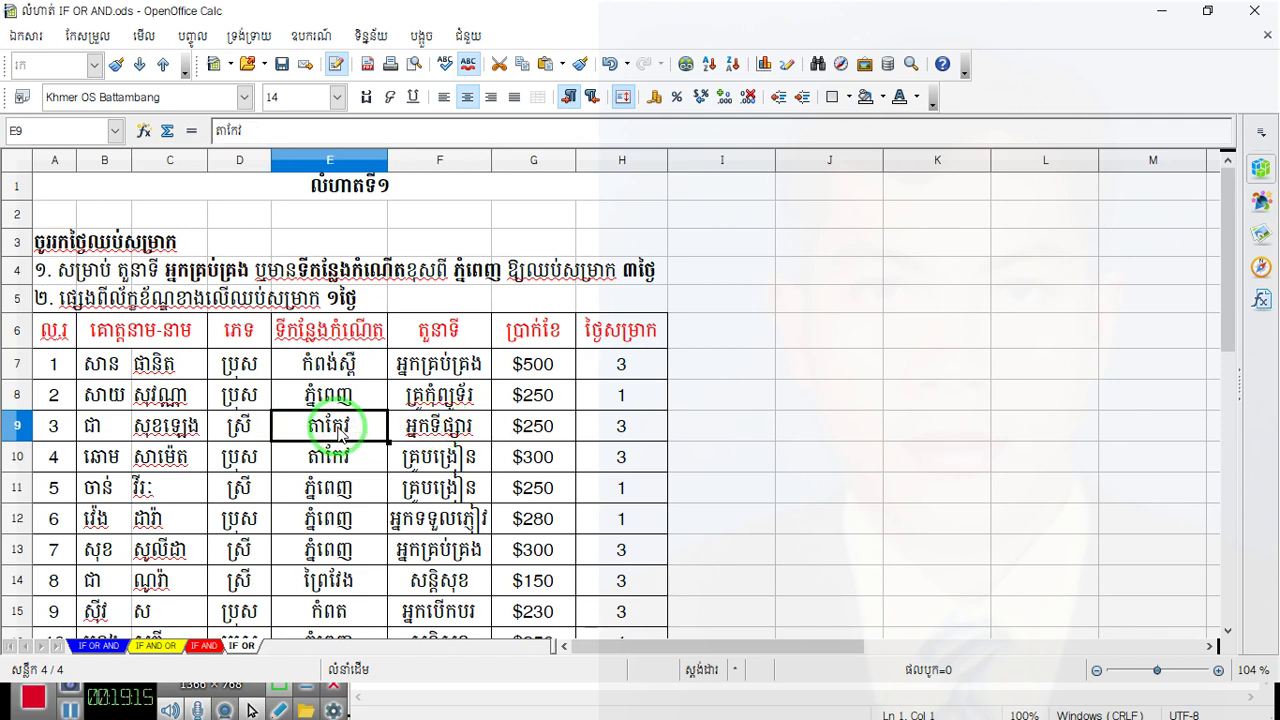
pyautogui.click(440, 432)
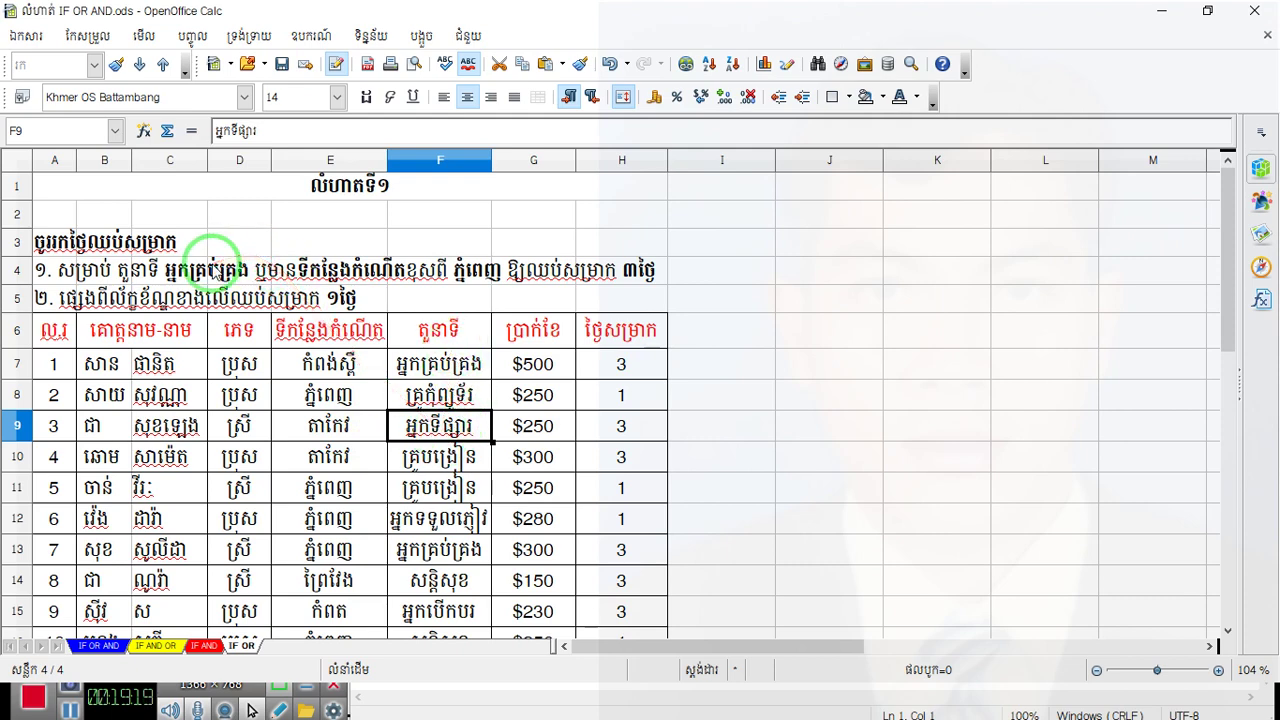
pyautogui.click(313, 420)
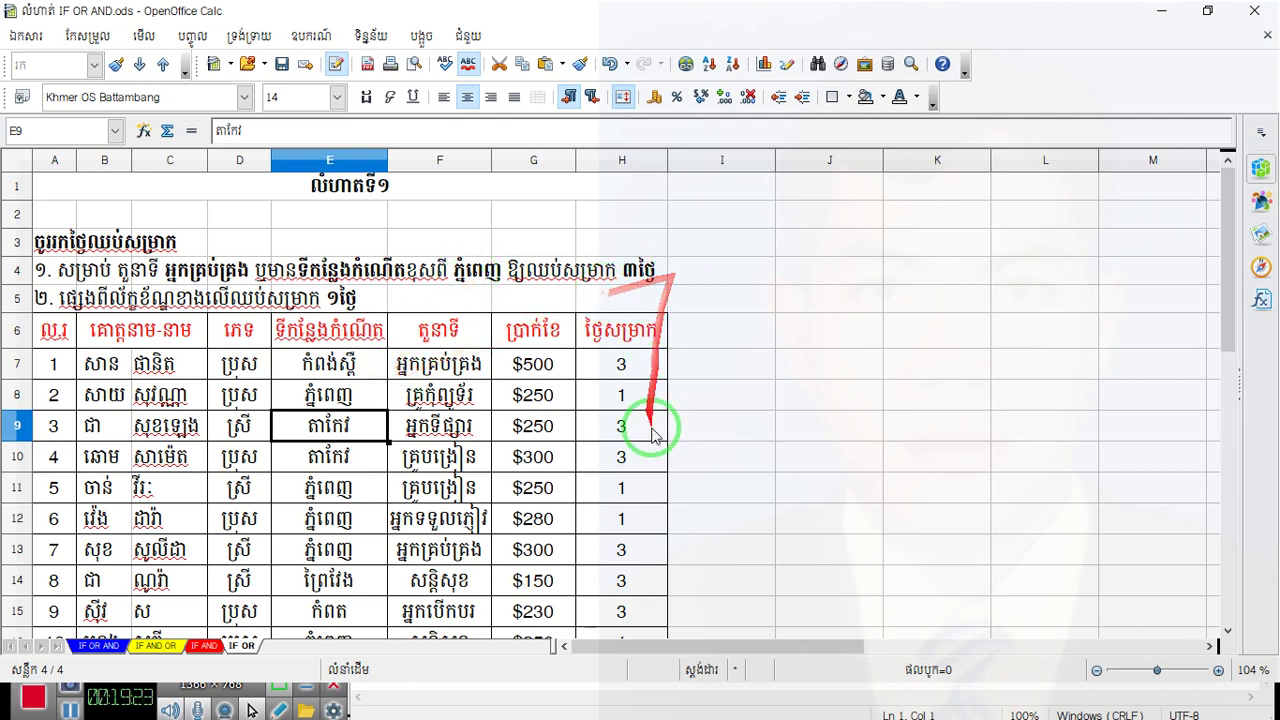
pyautogui.click(621, 427)
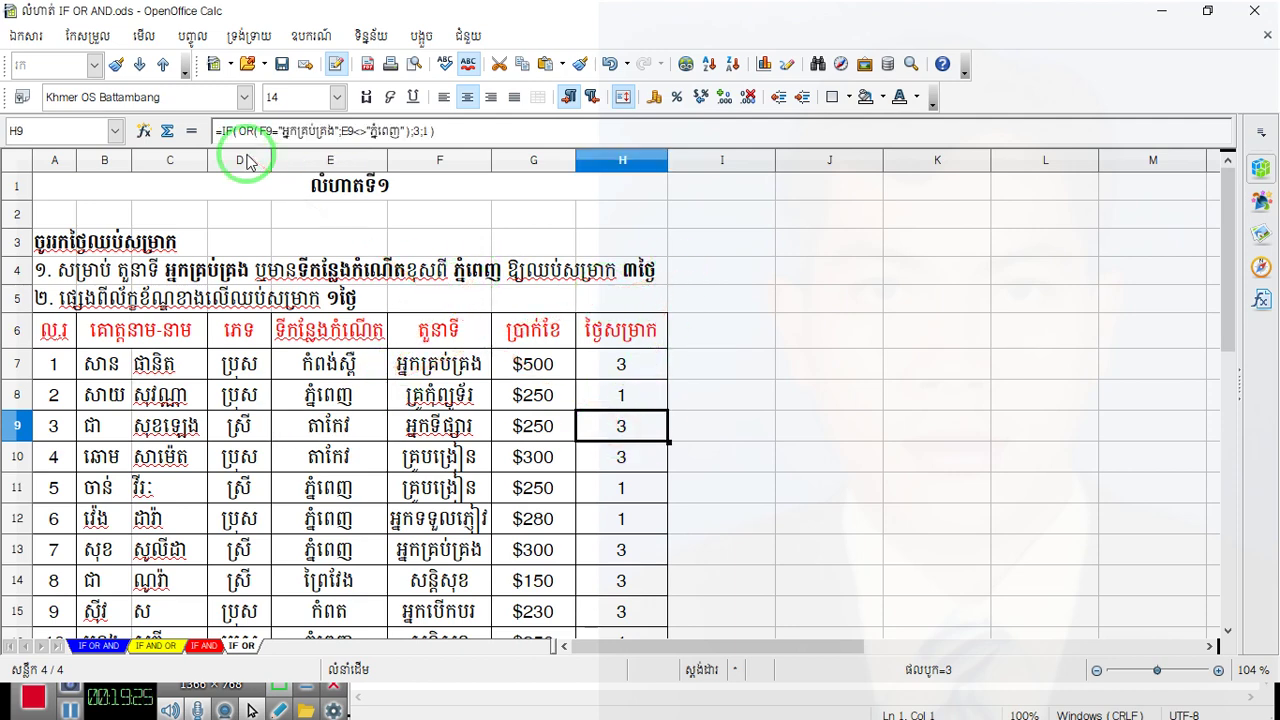
pyautogui.click(425, 458)
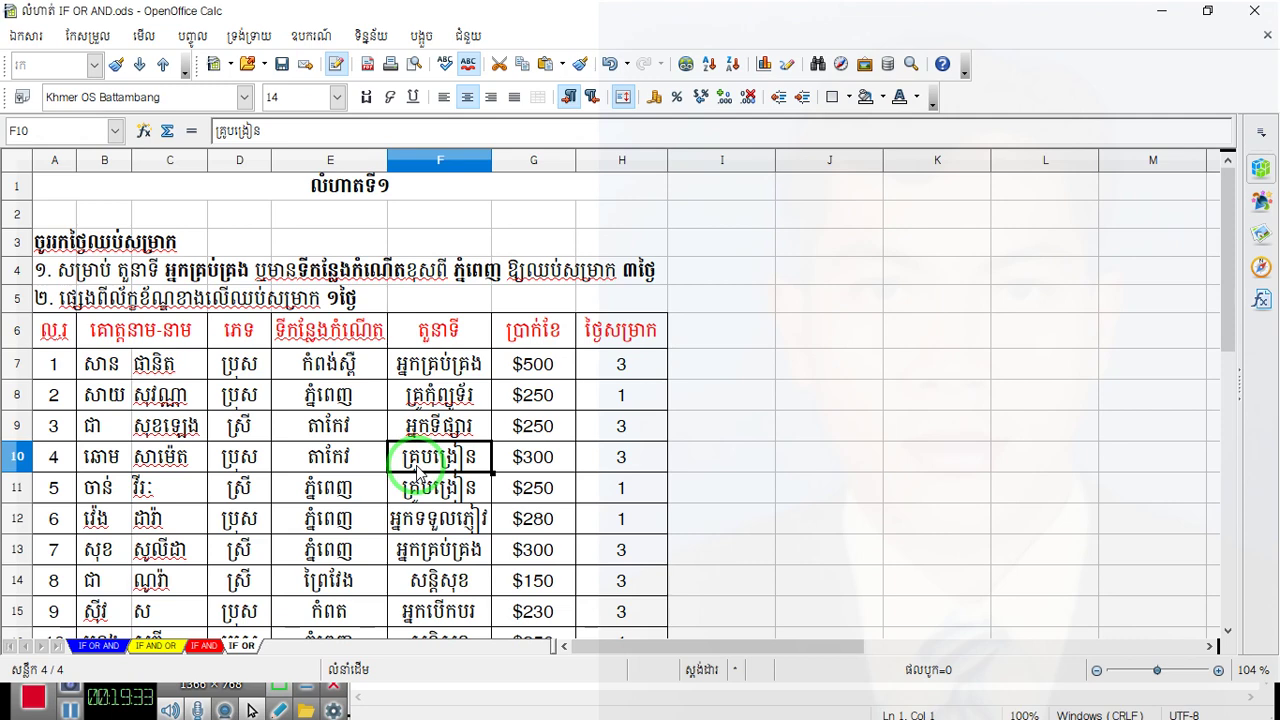
pyautogui.click(345, 466)
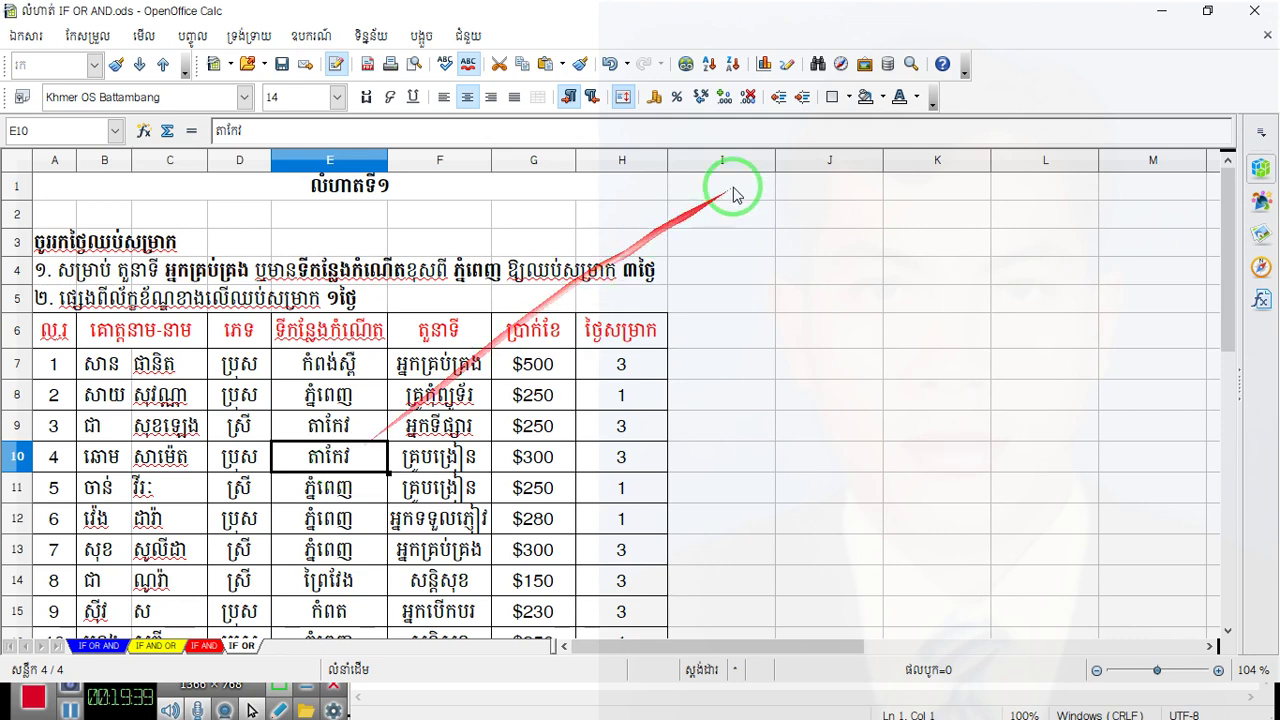
pyautogui.click(648, 455)
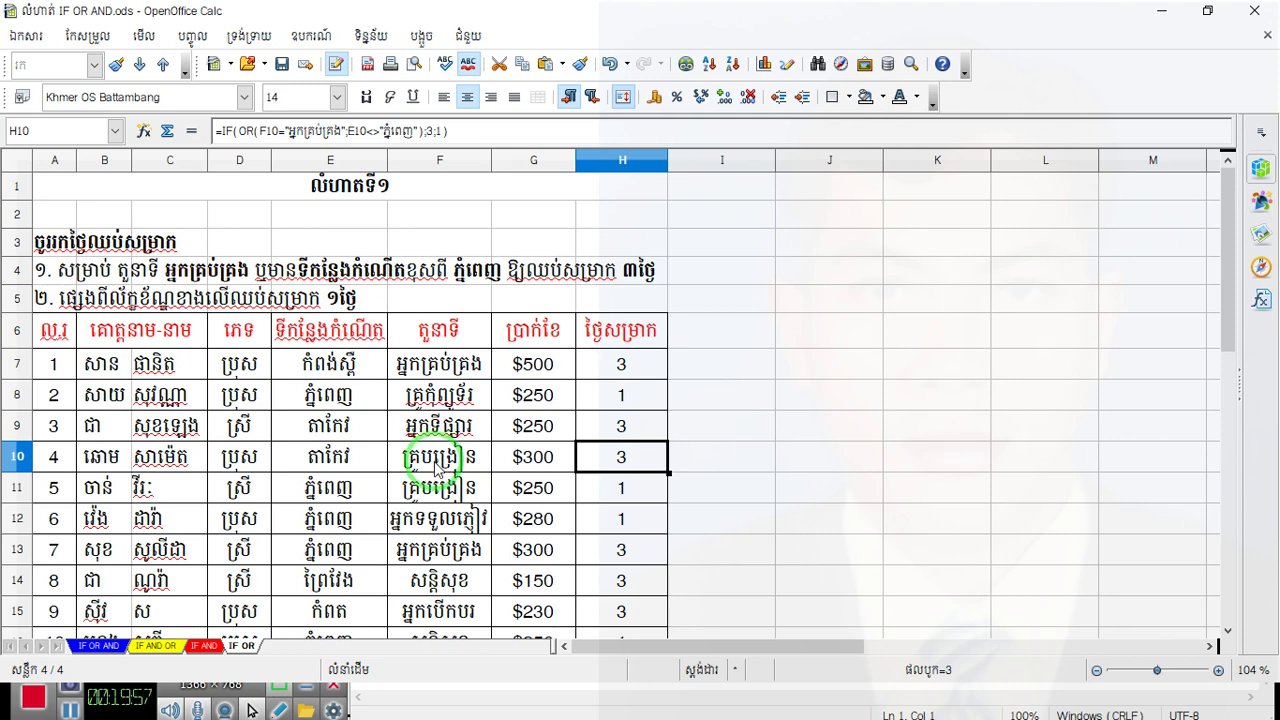
pyautogui.moveTo(412, 410); pyautogui.dragTo(595, 338)
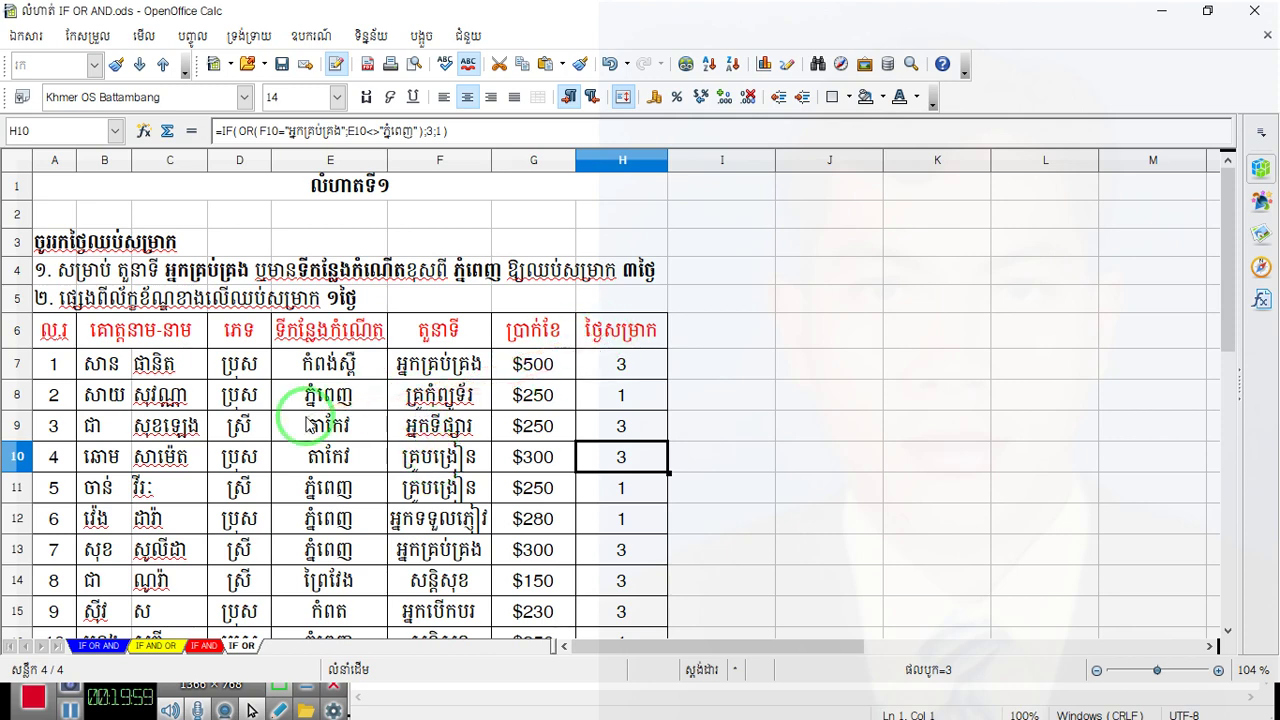